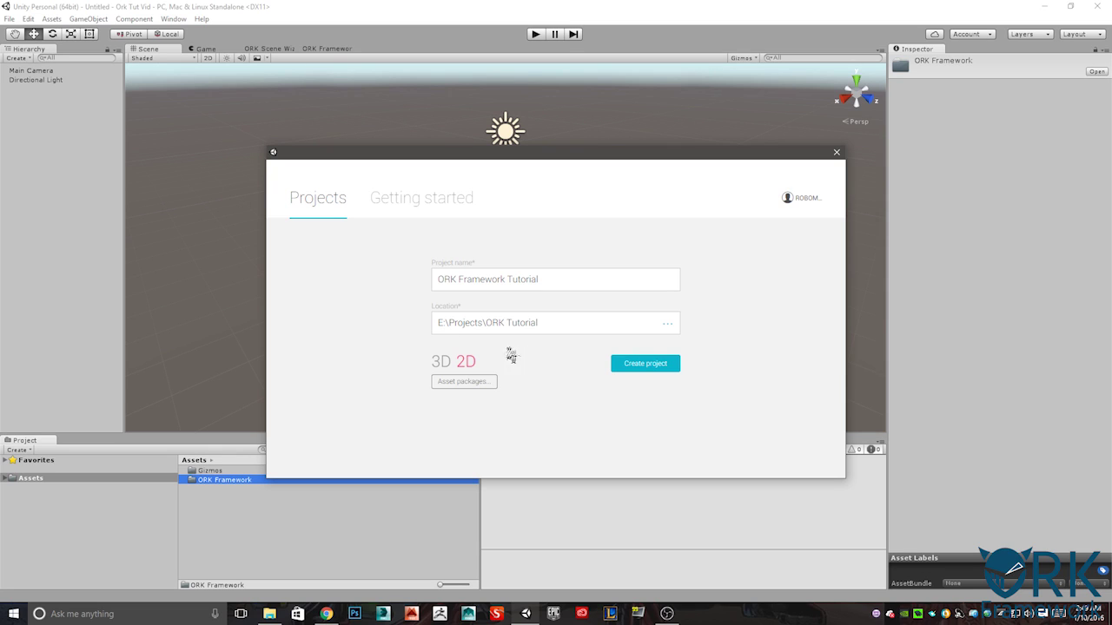
Create the 3D 'ORK Framework Tutorial' project, discarding the old project's unsaved changes
left_click(434, 361)
left_click(641, 364)
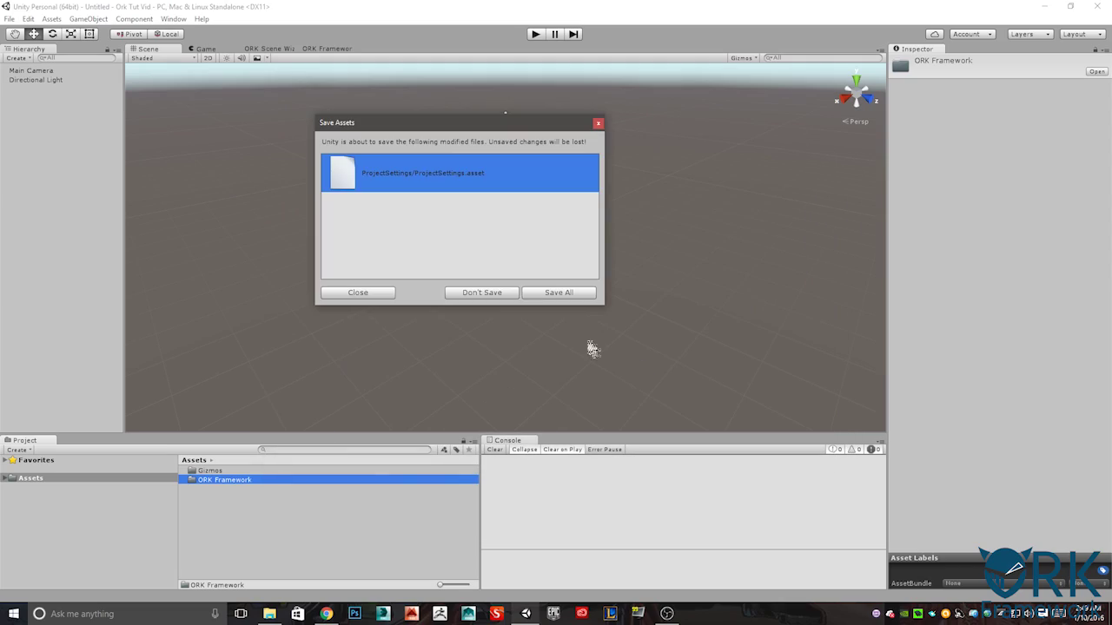
left_click(545, 296)
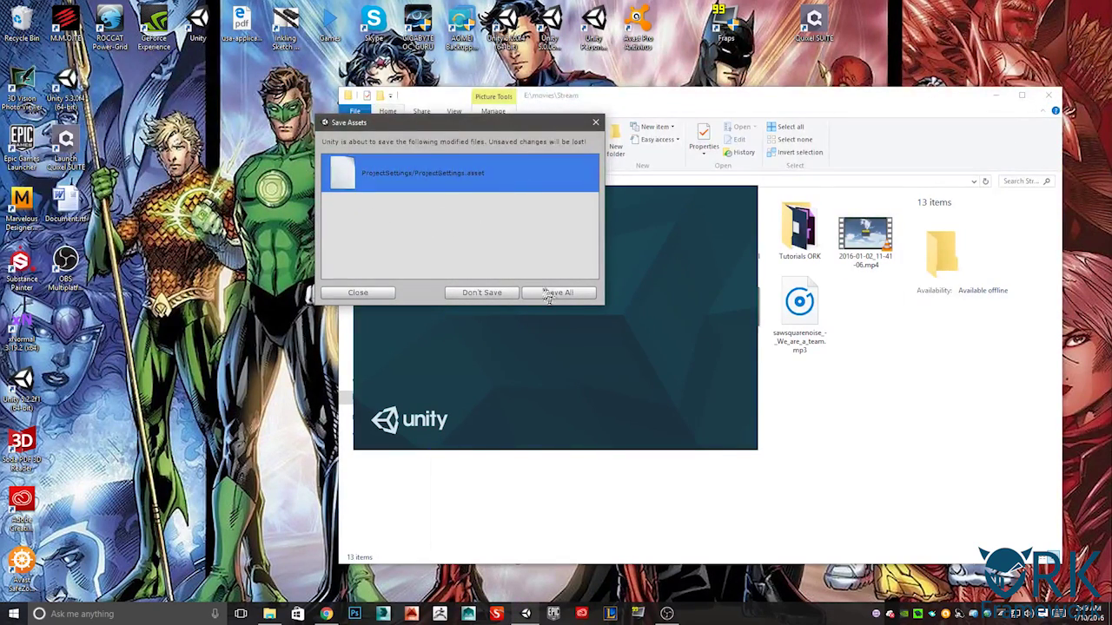
left_click(479, 294)
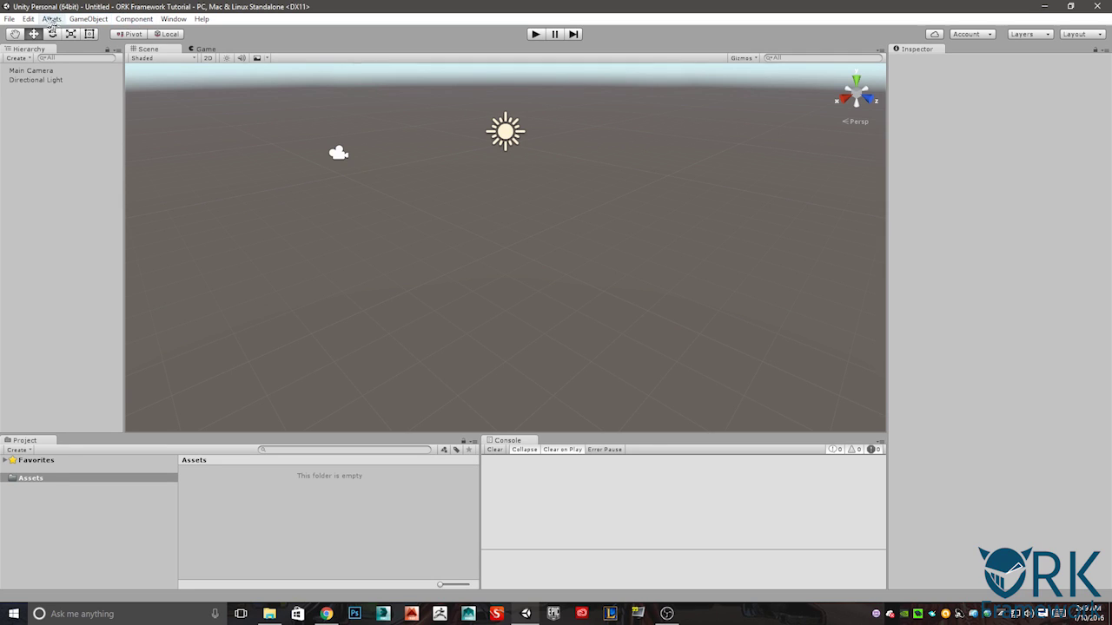
Start Assets > Import New Asset, then cancel the file dialog
left_click(52, 19)
left_click(53, 104)
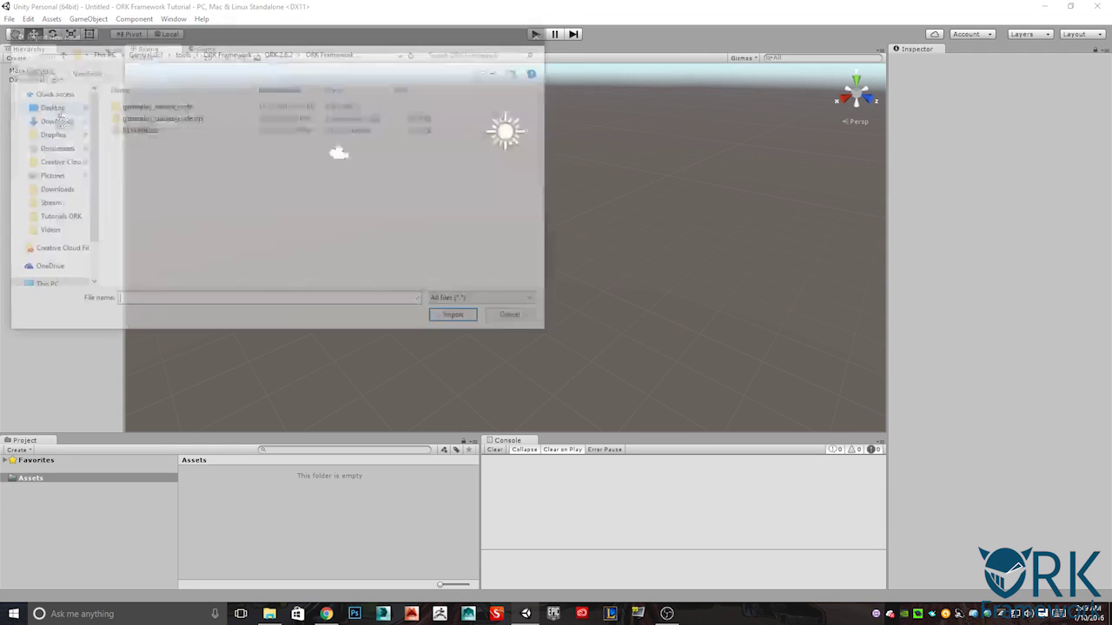
left_click(512, 319)
Browse the GameObject, Window and Help menus, then bring up Assets > Import Package
left_click(80, 19)
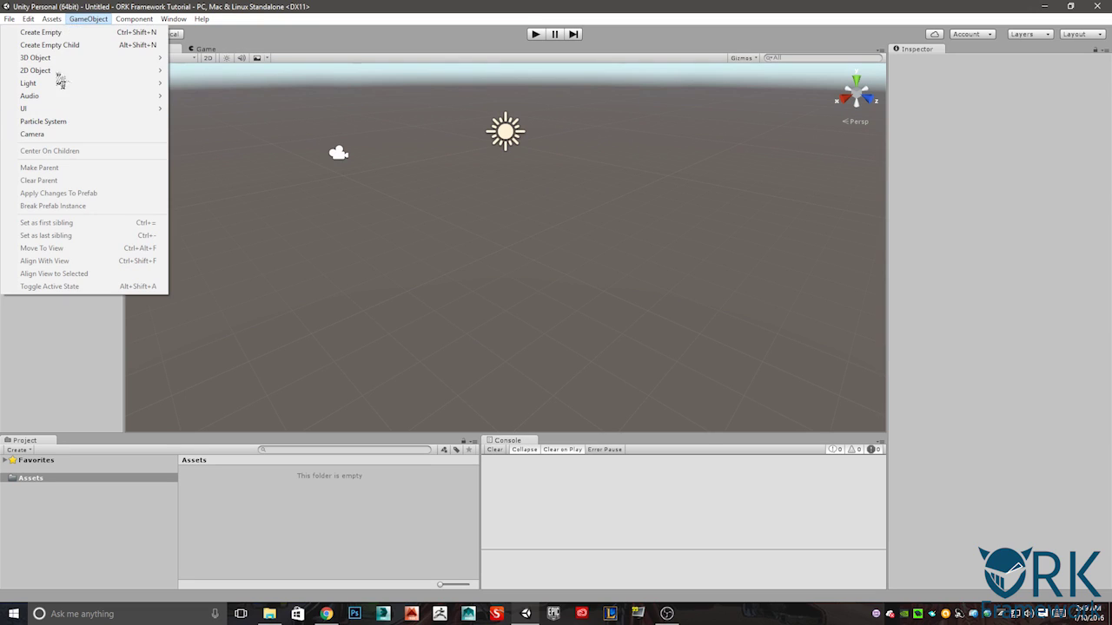
left_click(282, 23)
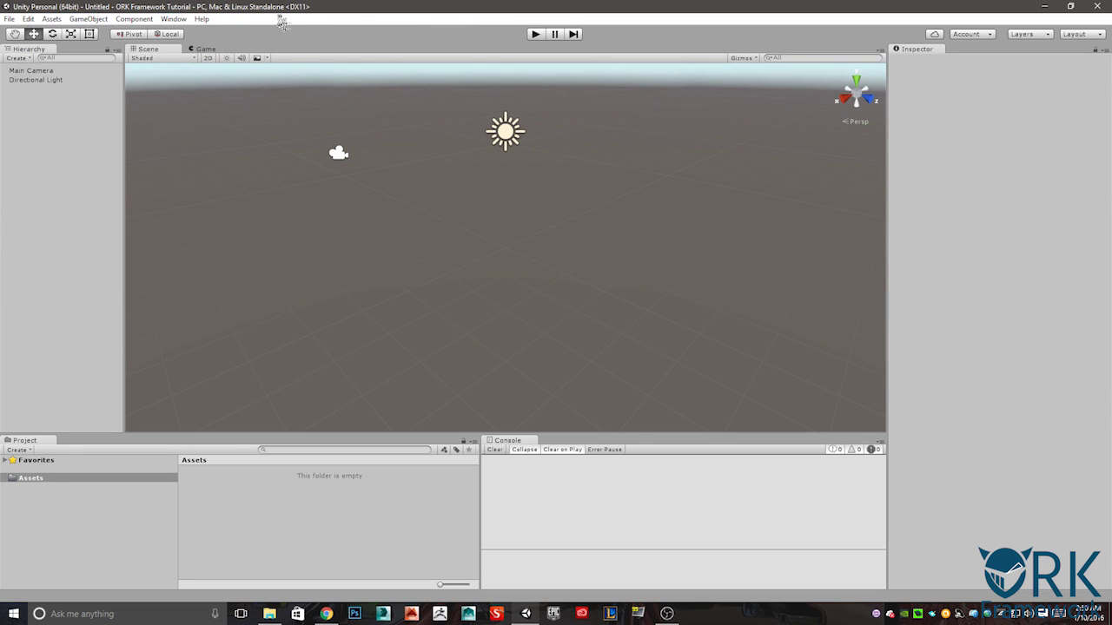
left_click(173, 18)
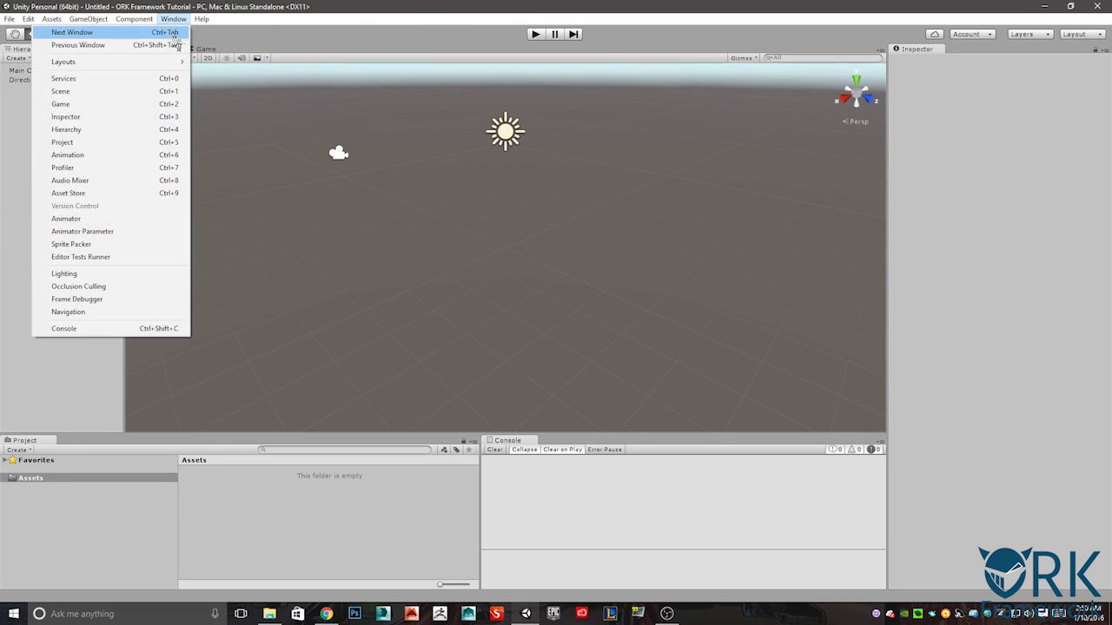
left_click(243, 10)
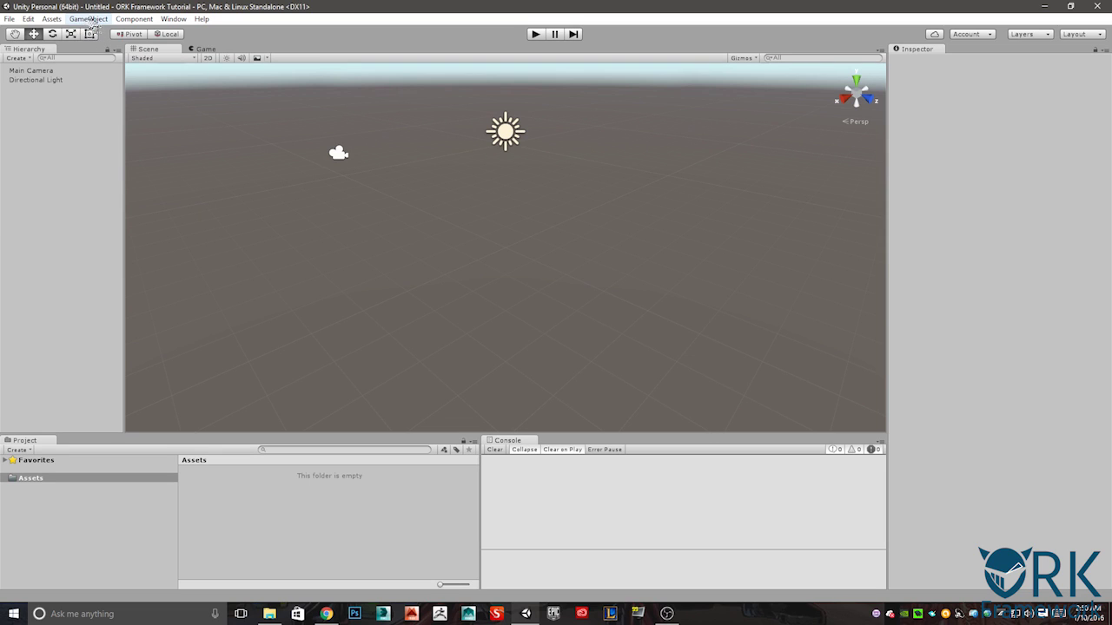
left_click(51, 20)
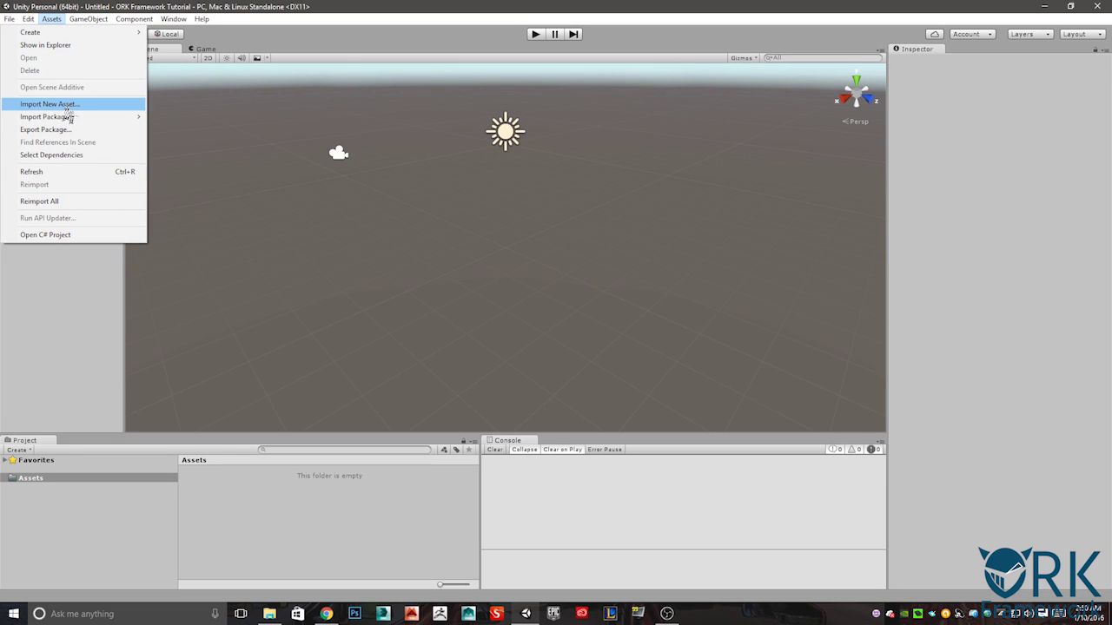
mouse_move(71, 119)
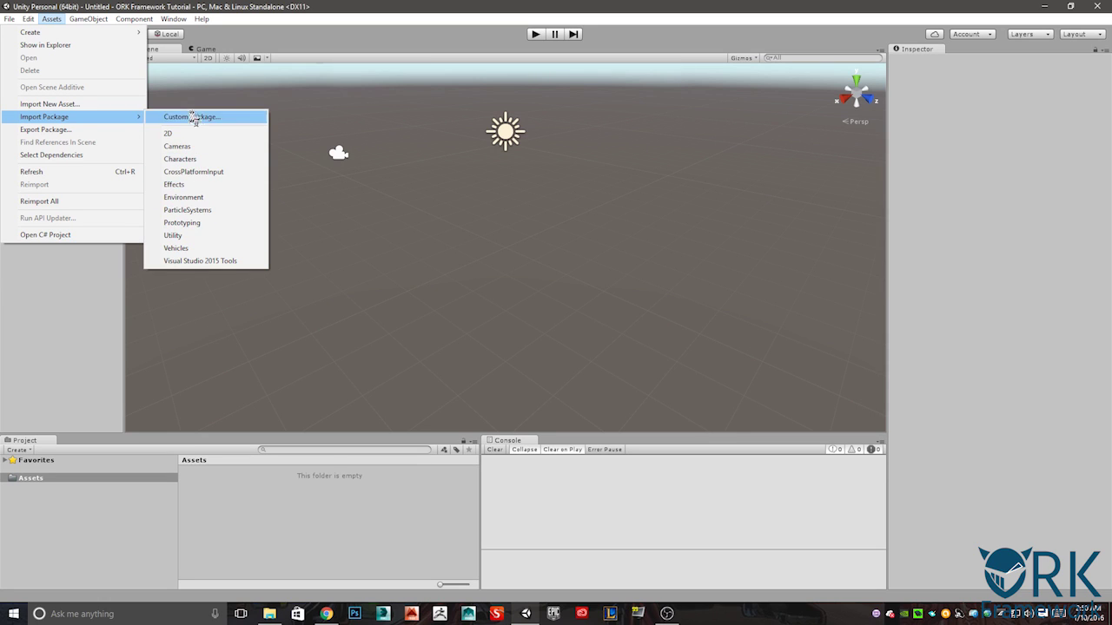
Load ORKFramework.unitypackage from the ORK 2.6.1 folder as a custom package, saving all assets
left_click(192, 120)
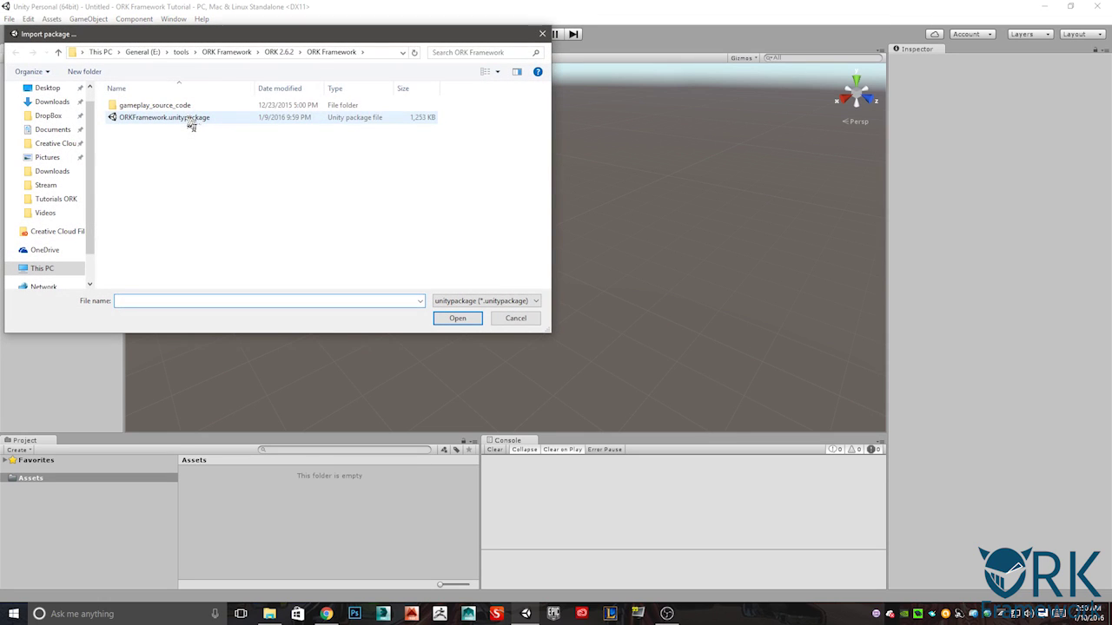
left_click(239, 52)
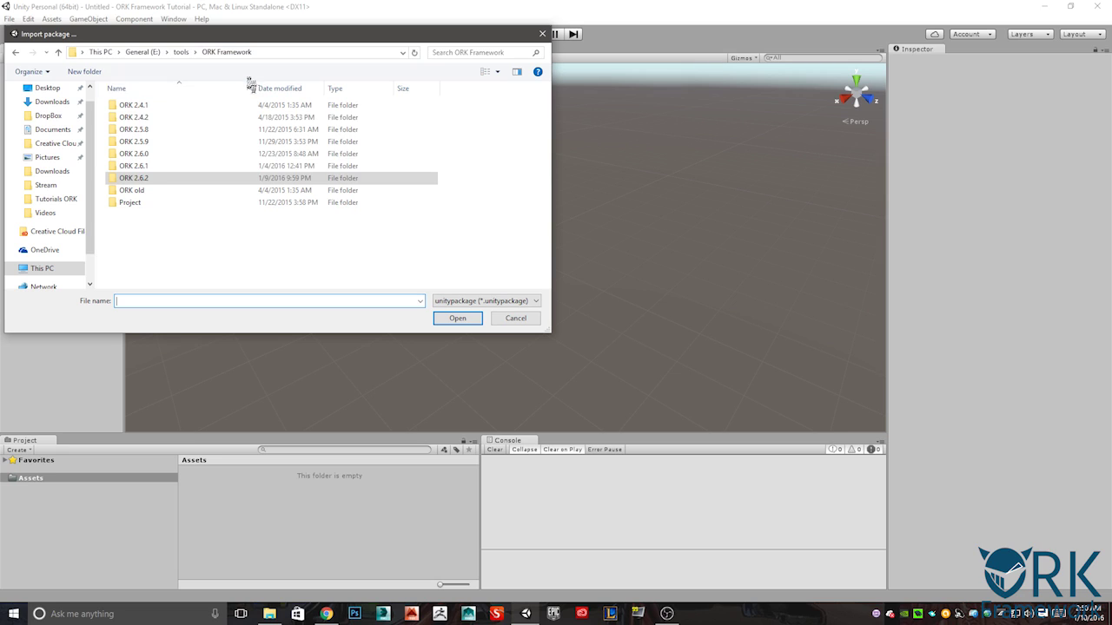
left_click(140, 166)
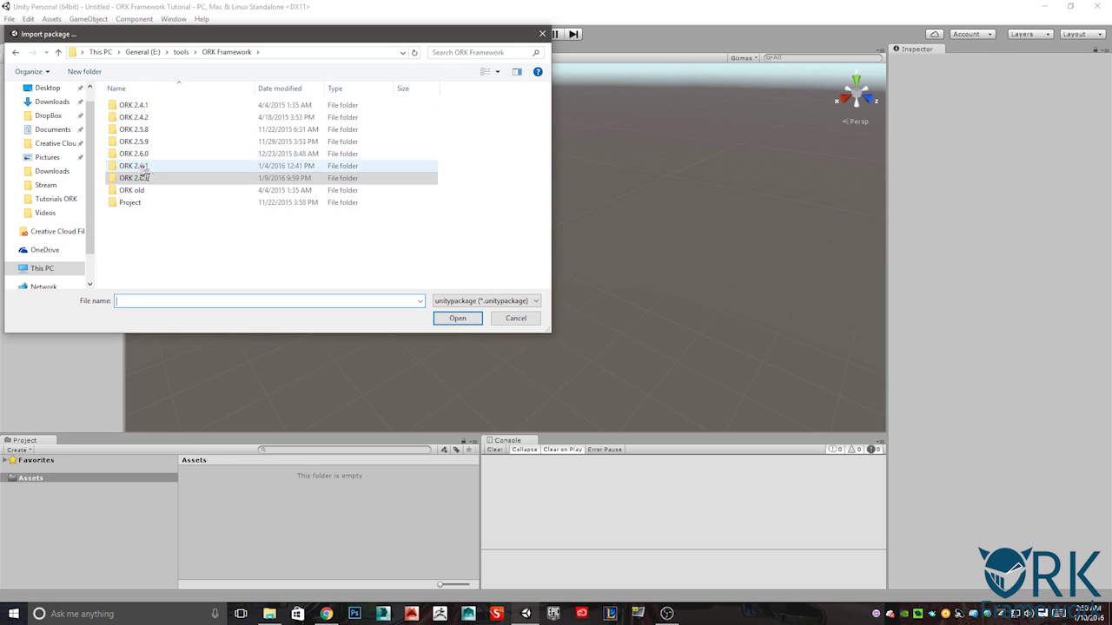
left_click(445, 320)
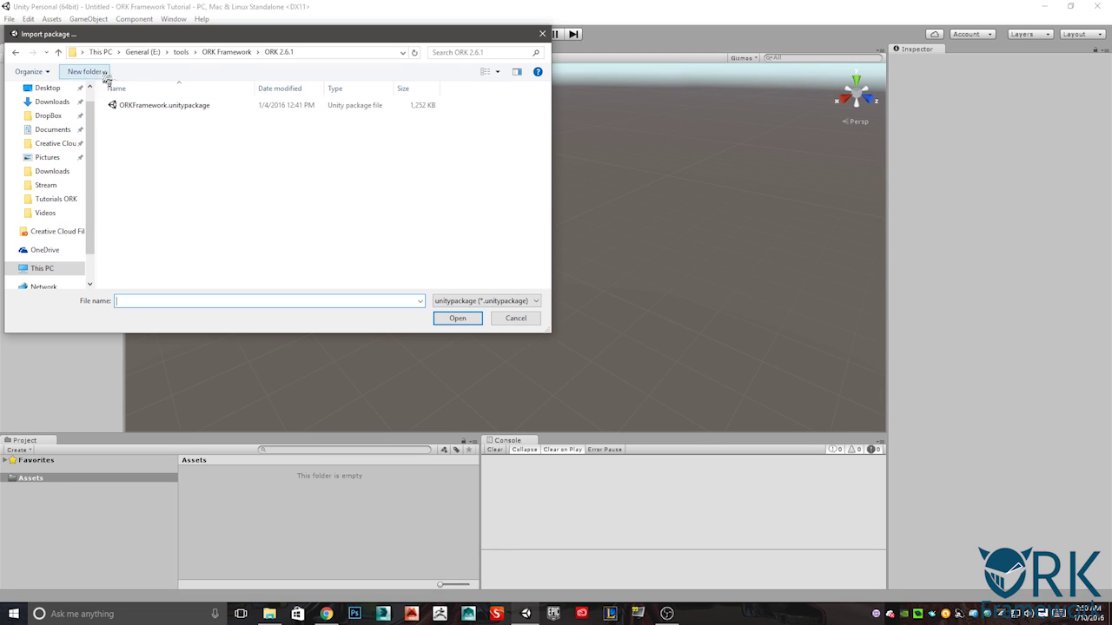
left_click(189, 106)
left_click(456, 318)
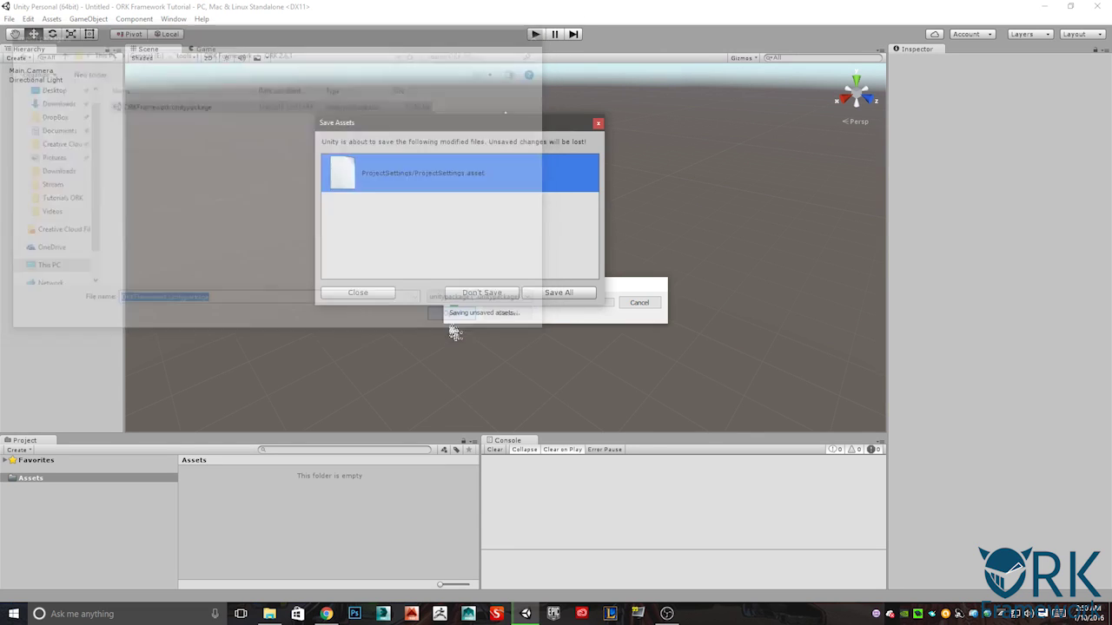
left_click(542, 294)
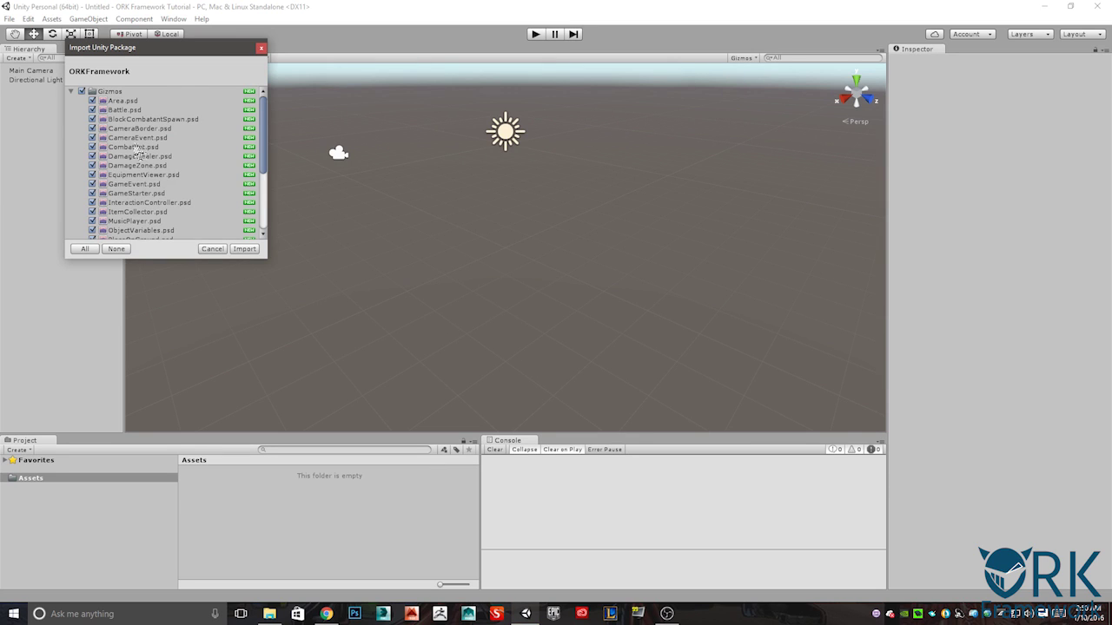
Review the ORKFramework file list and import every file, including Gizmos
scroll(138, 153, "down", 10)
scroll(129, 196, "up", 10)
scroll(129, 152, "down", 3)
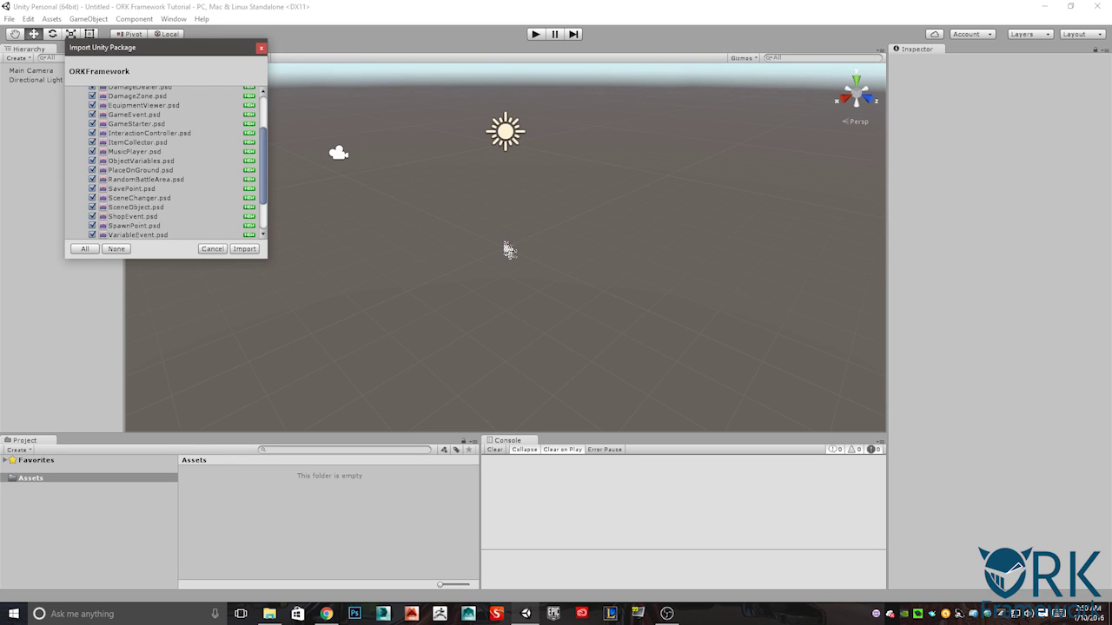
left_click(245, 249)
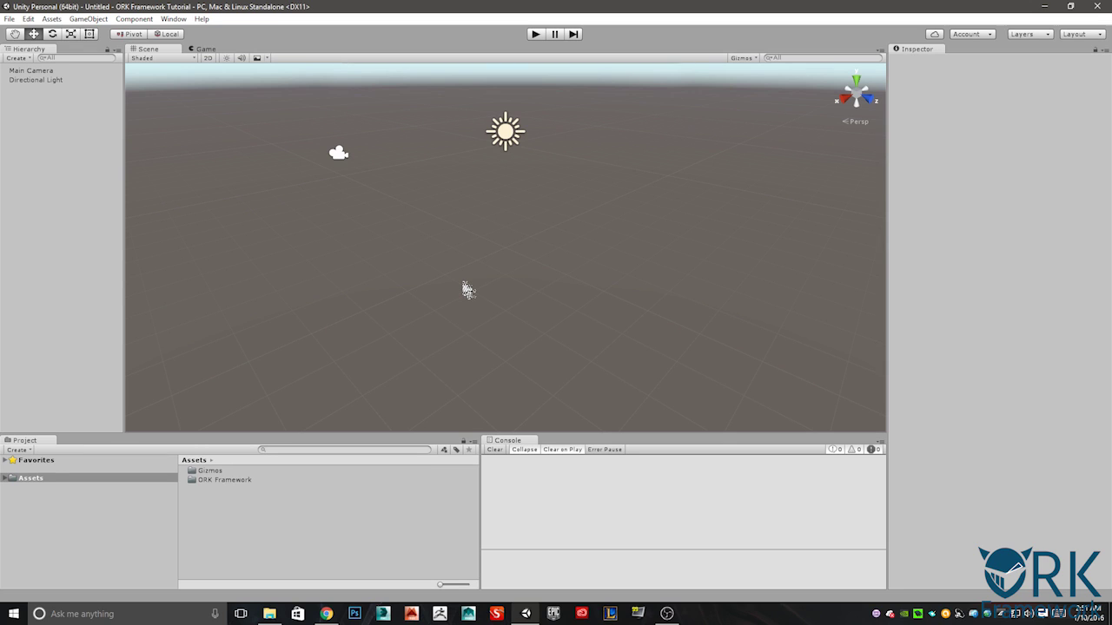
Expand ORK Framework > DLL > Editor to check ORKFrameworkEditor.dll's import settings, then return
left_click(205, 472)
left_click(212, 481)
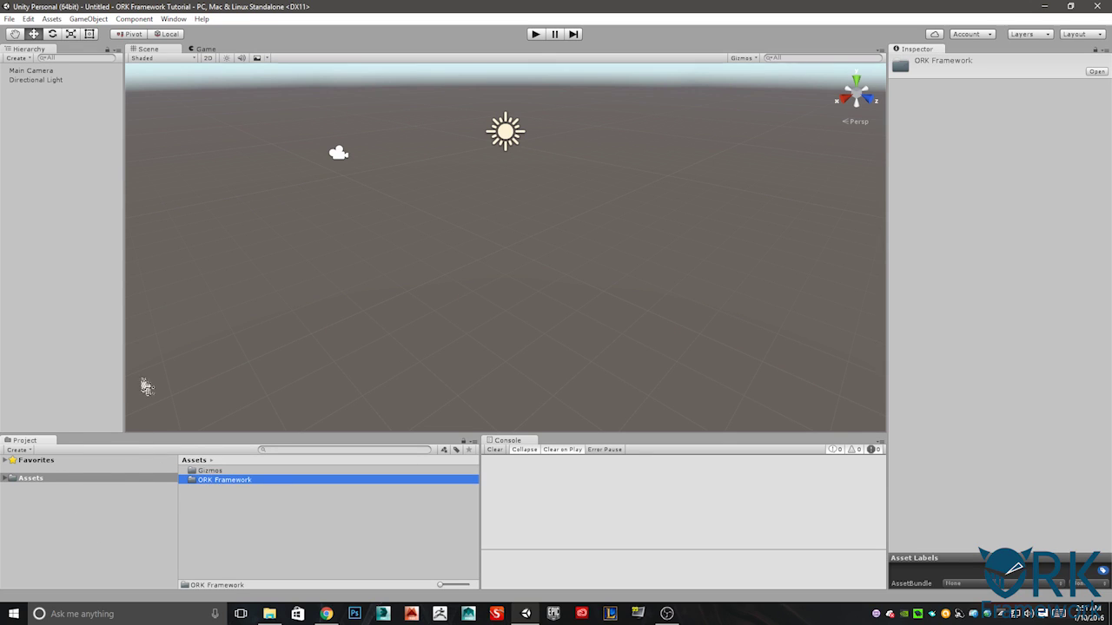
left_click(7, 479)
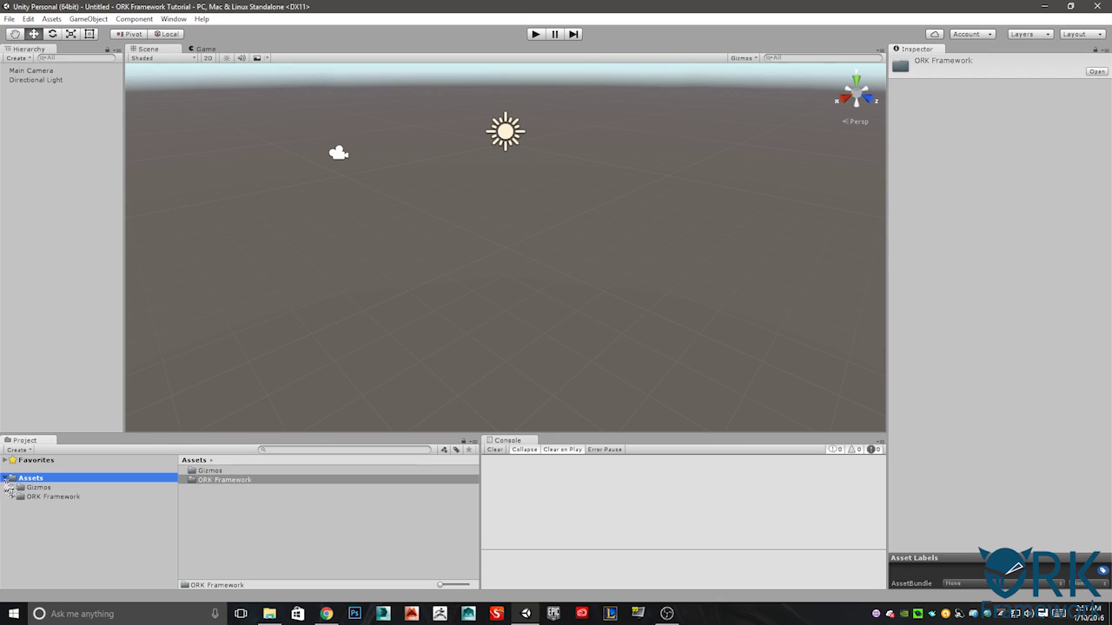
left_click(19, 498)
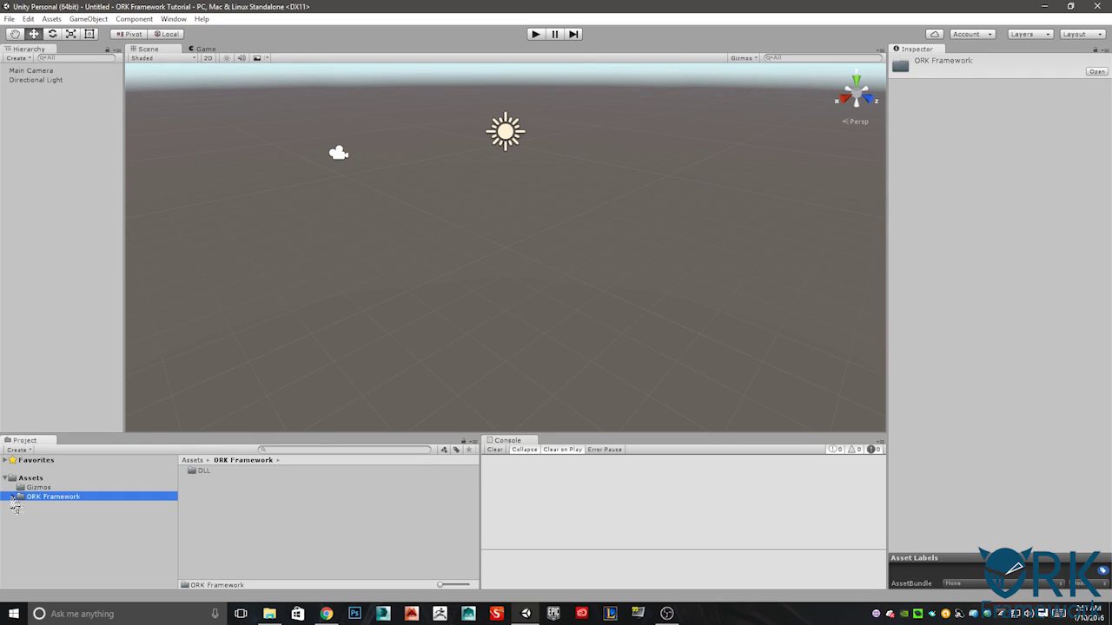
left_click(21, 506)
left_click(49, 516)
left_click(213, 471)
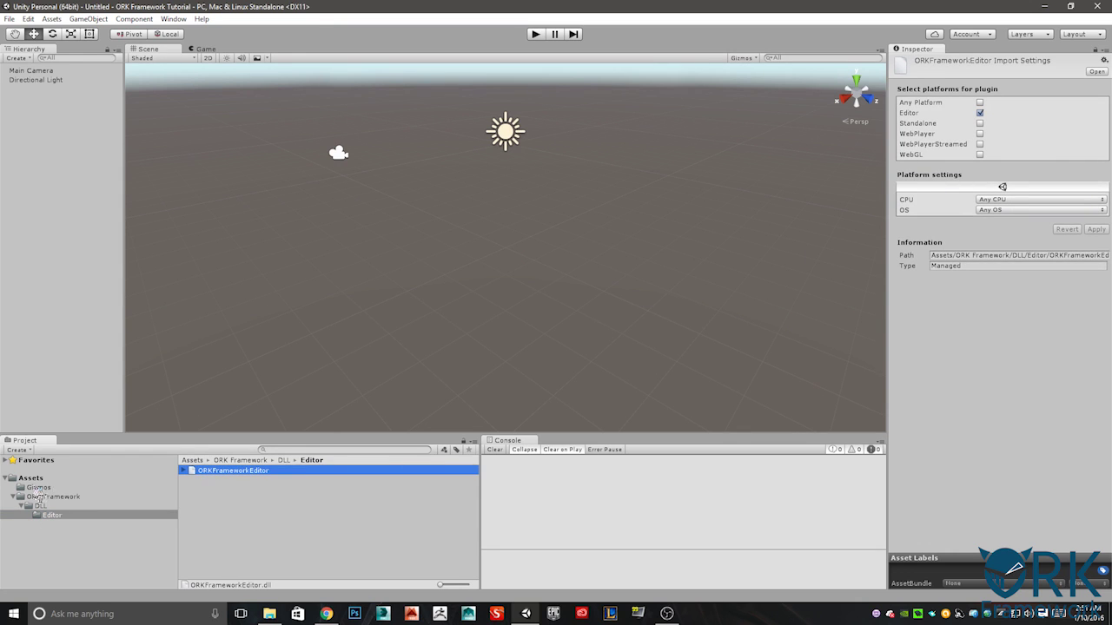
left_click(38, 487)
left_click(40, 497)
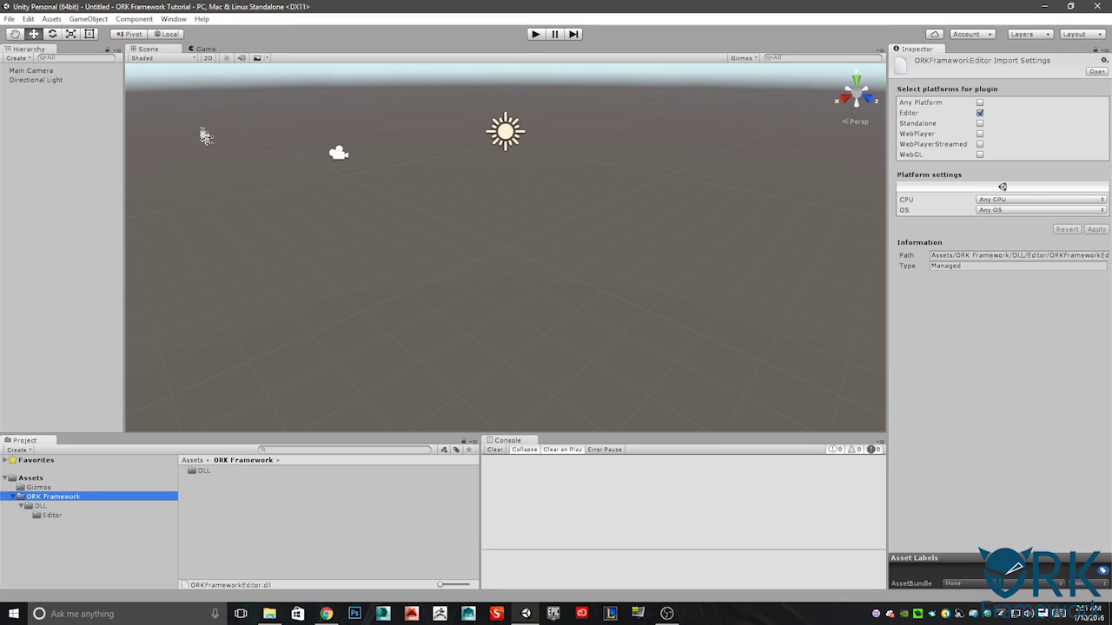
left_click(173, 19)
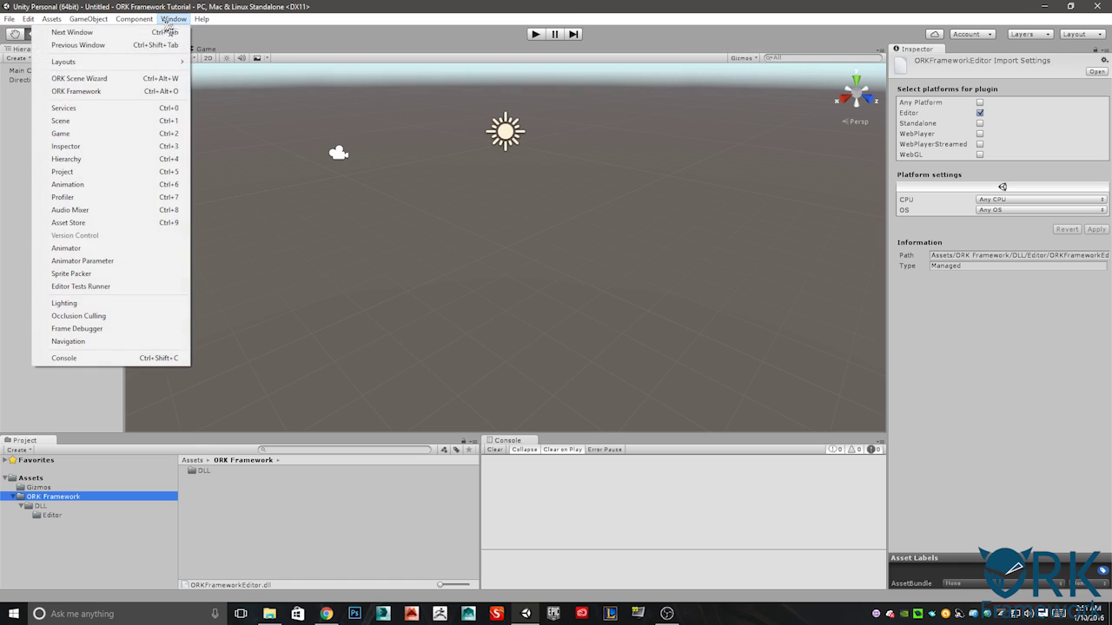
Open the ORK Framework editor window and save all modified assets, including ORKProject
left_click(120, 91)
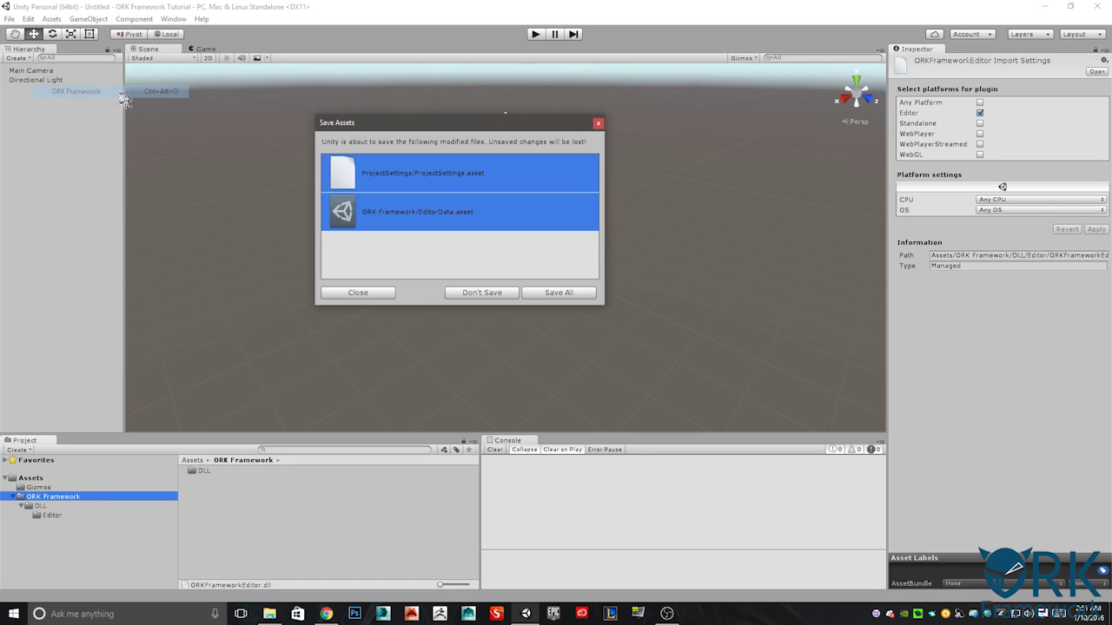
left_click(561, 293)
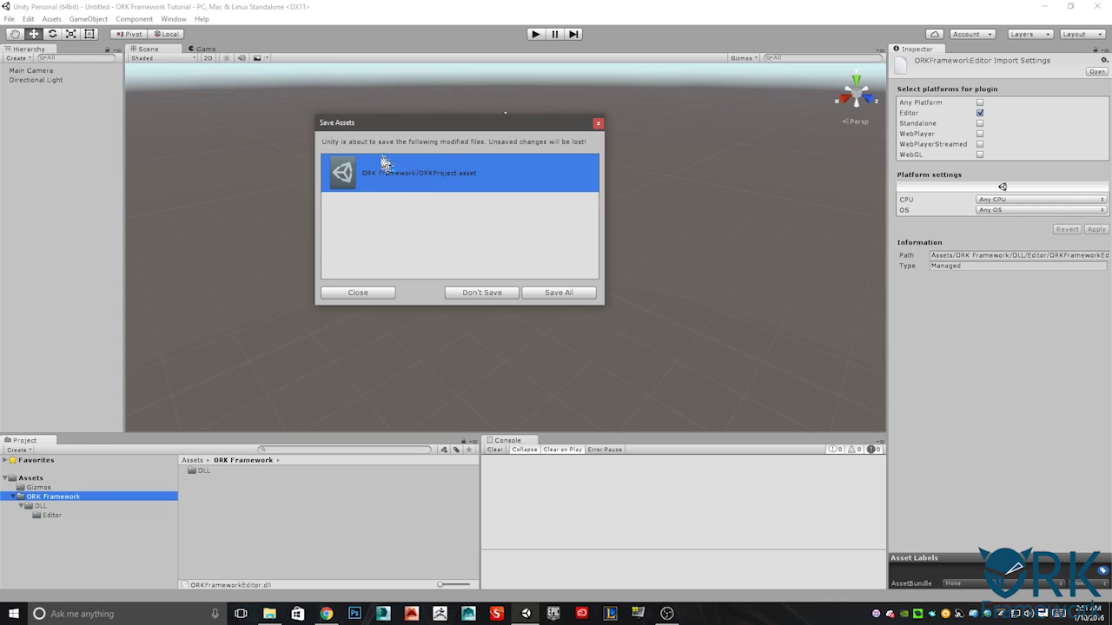
left_click(548, 295)
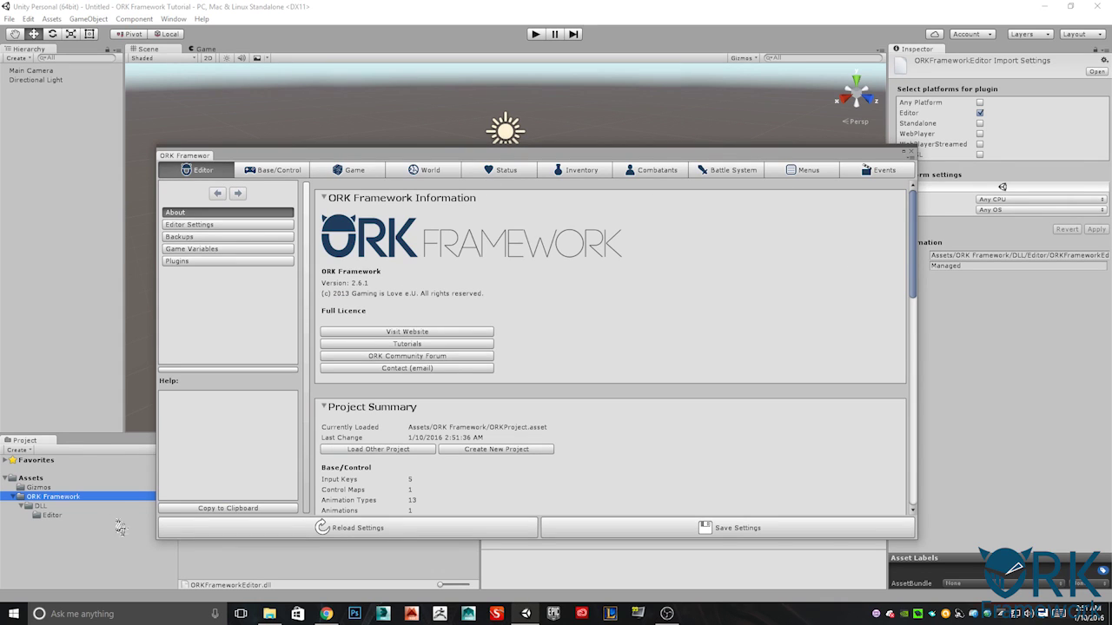
Dock the ORK Framework editor beside Scene and Game, then inspect ORKProject's 2.6.1 version
left_click_drag(184, 156, 265, 50)
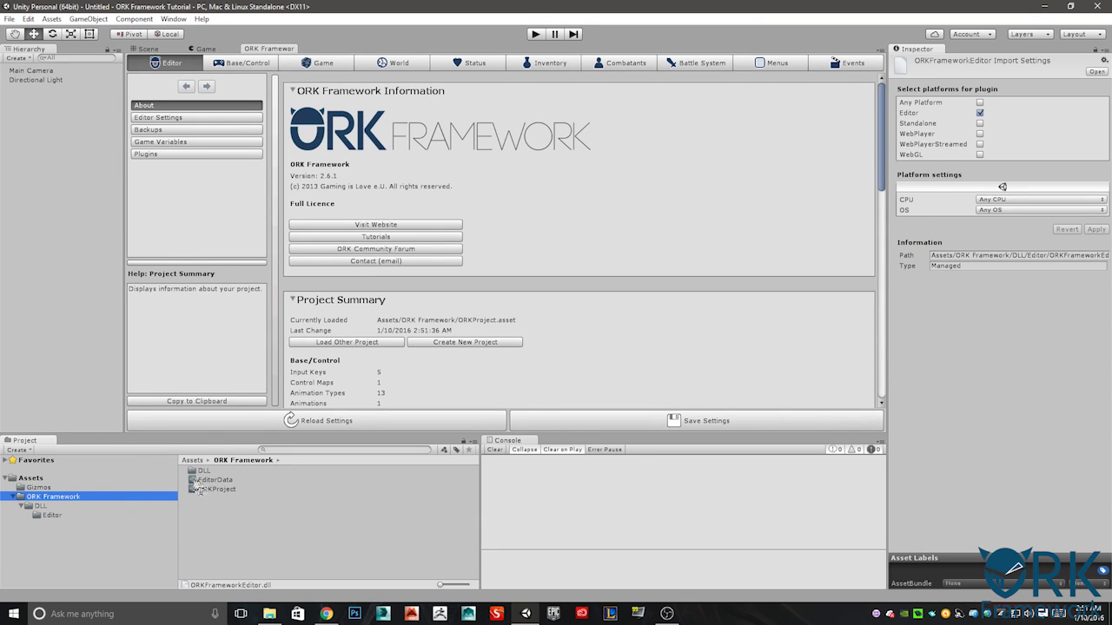
left_click(218, 490)
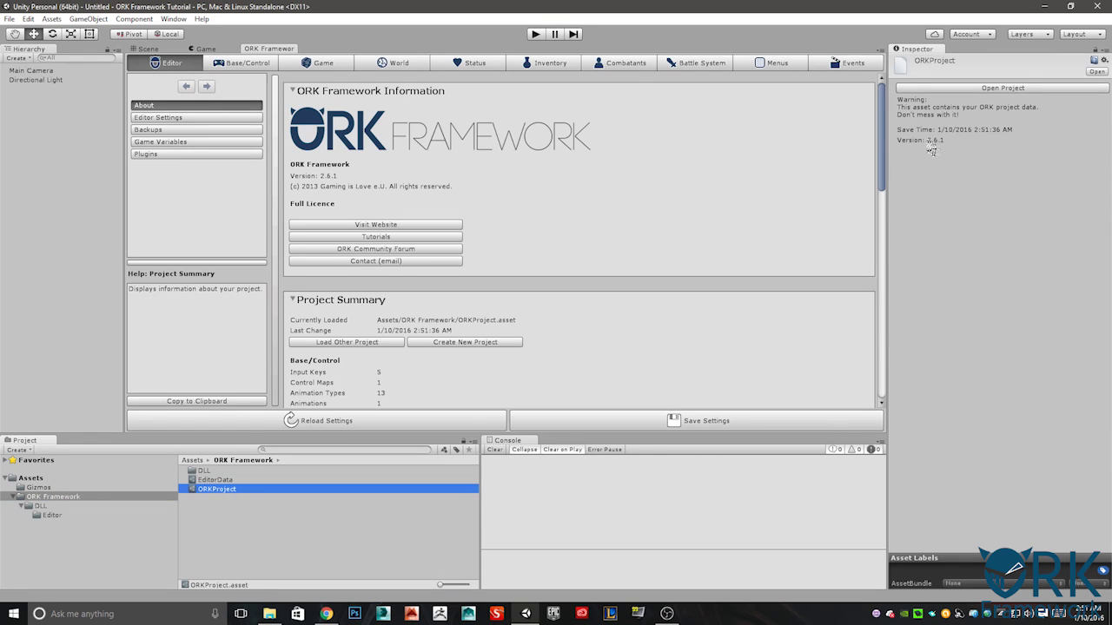
left_click(941, 146)
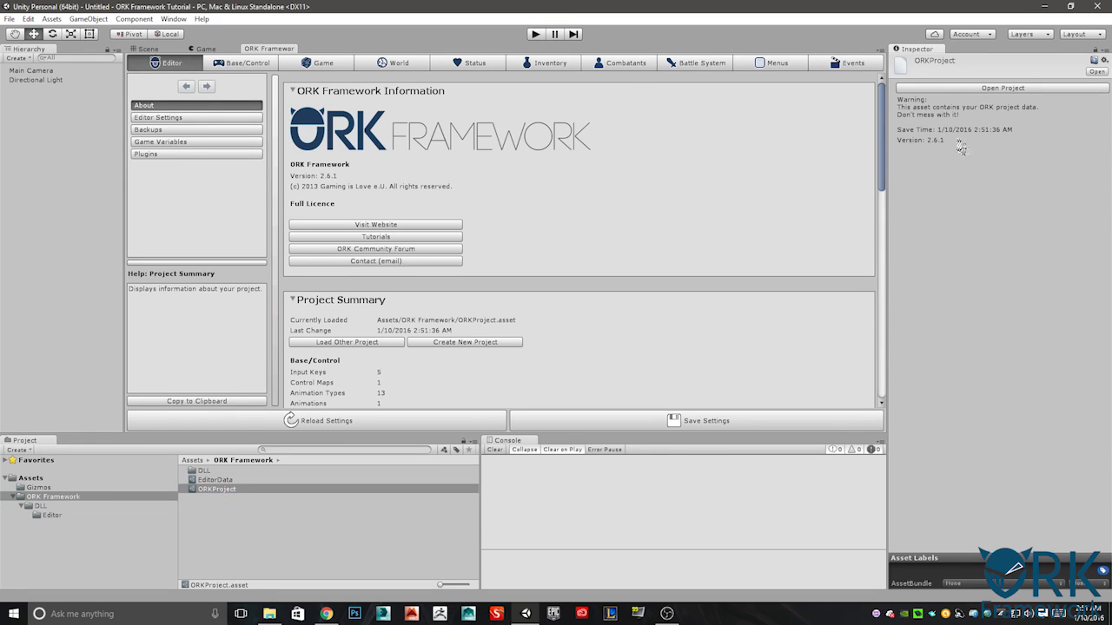
Open the Gizmos folder and scroll through its ORK gizmo icons
left_click(39, 488)
scroll(242, 504, "down", 3)
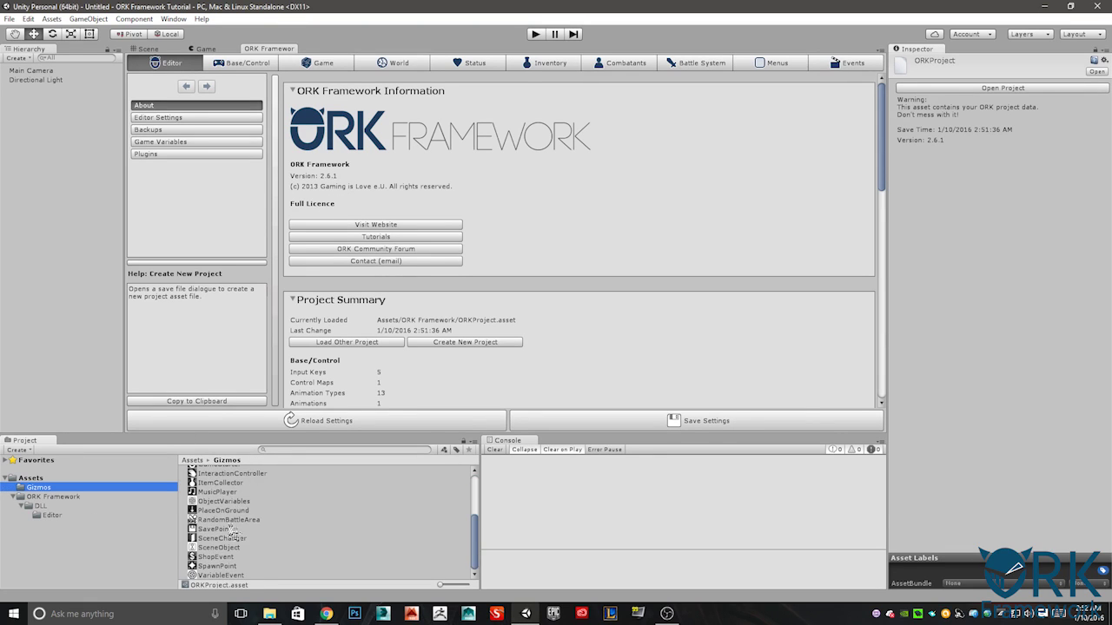
scroll(230, 528, "up", 3)
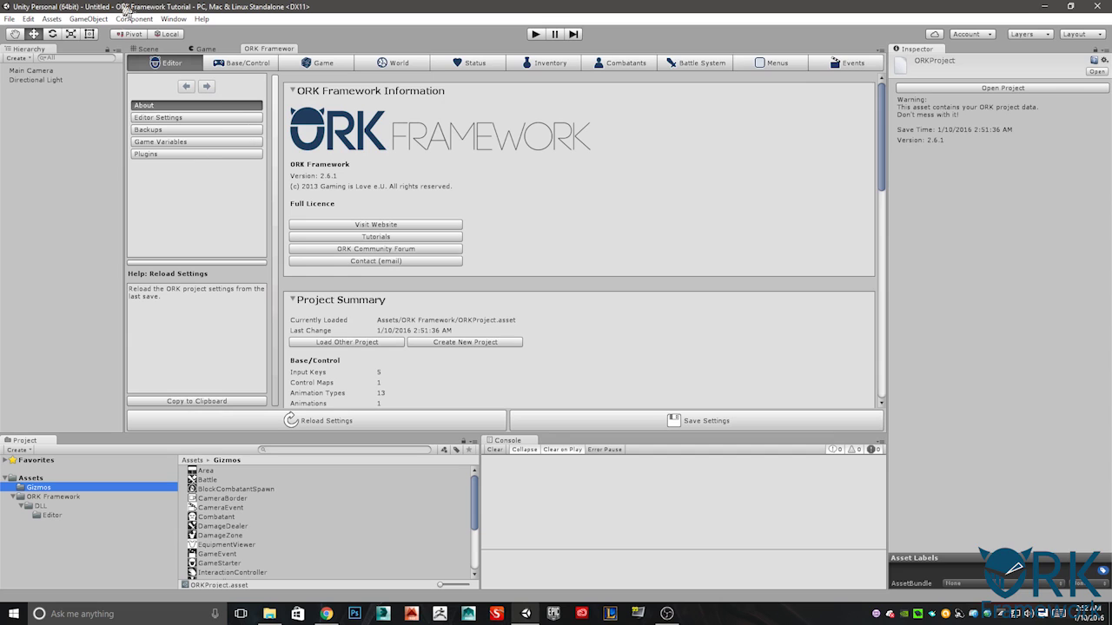
left_click(51, 18)
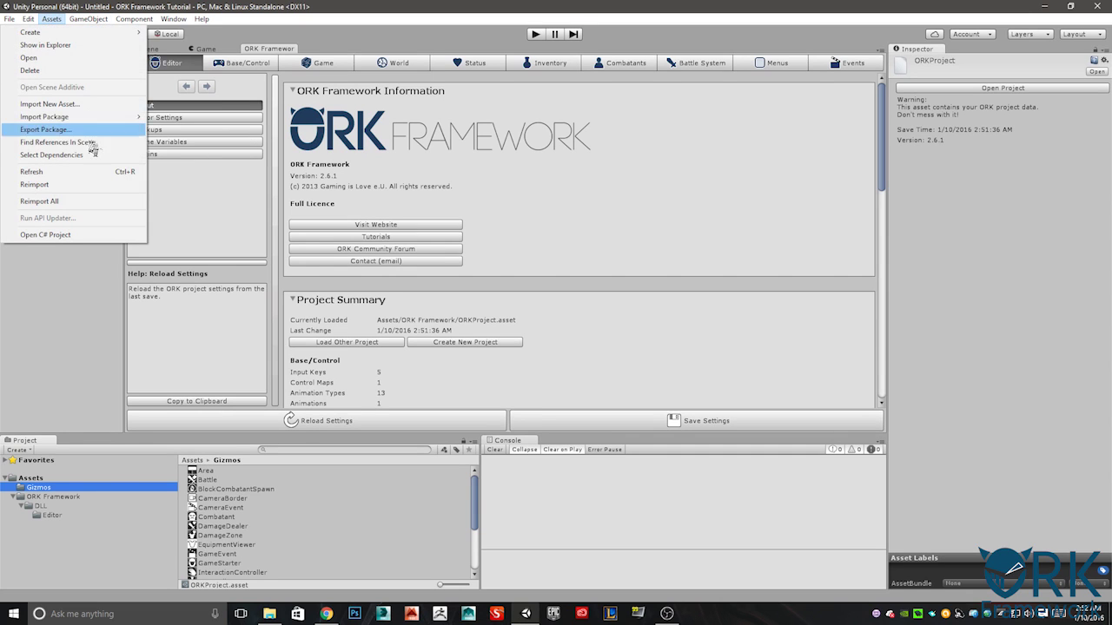
Load ORKFramework.unitypackage from ORK 2.6.2/ORK Framework as a custom package
mouse_move(71, 117)
left_click(173, 117)
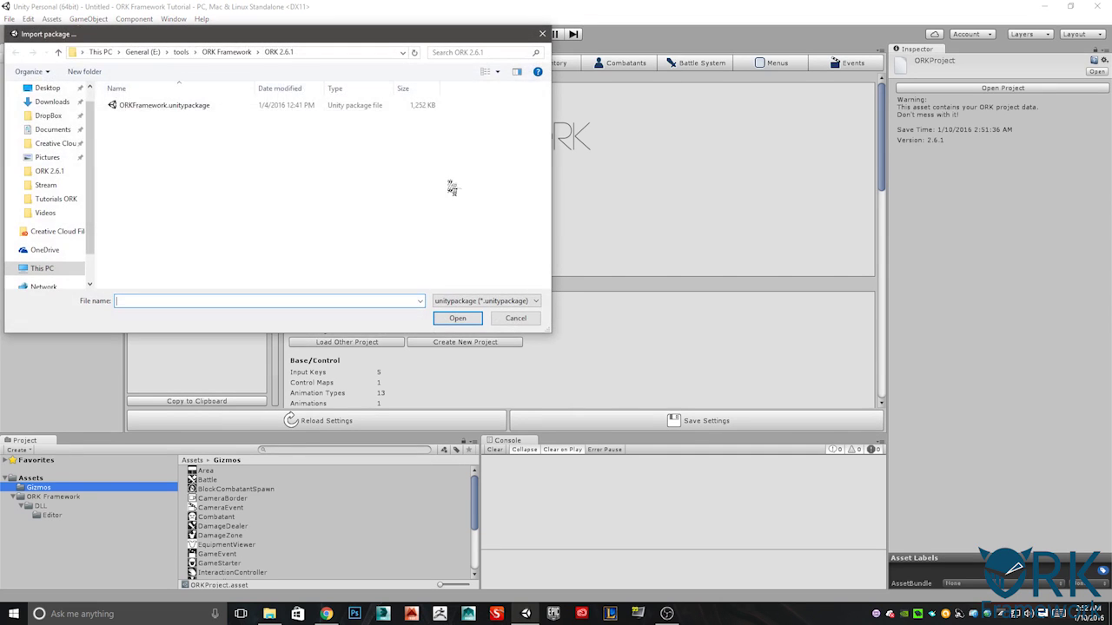
left_click(228, 52)
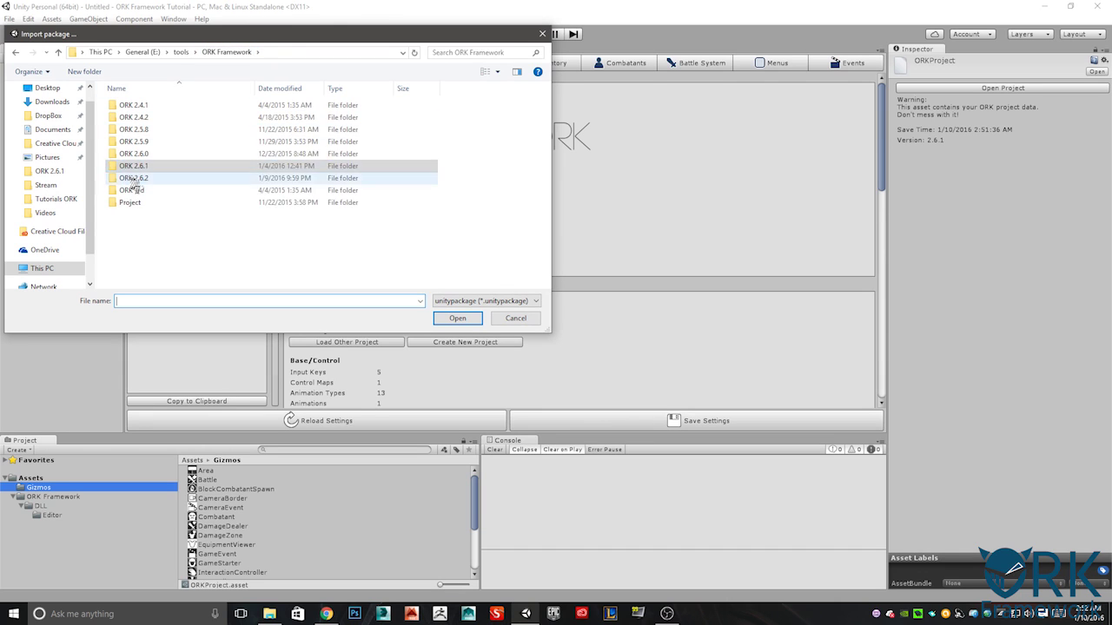
double_click(134, 179)
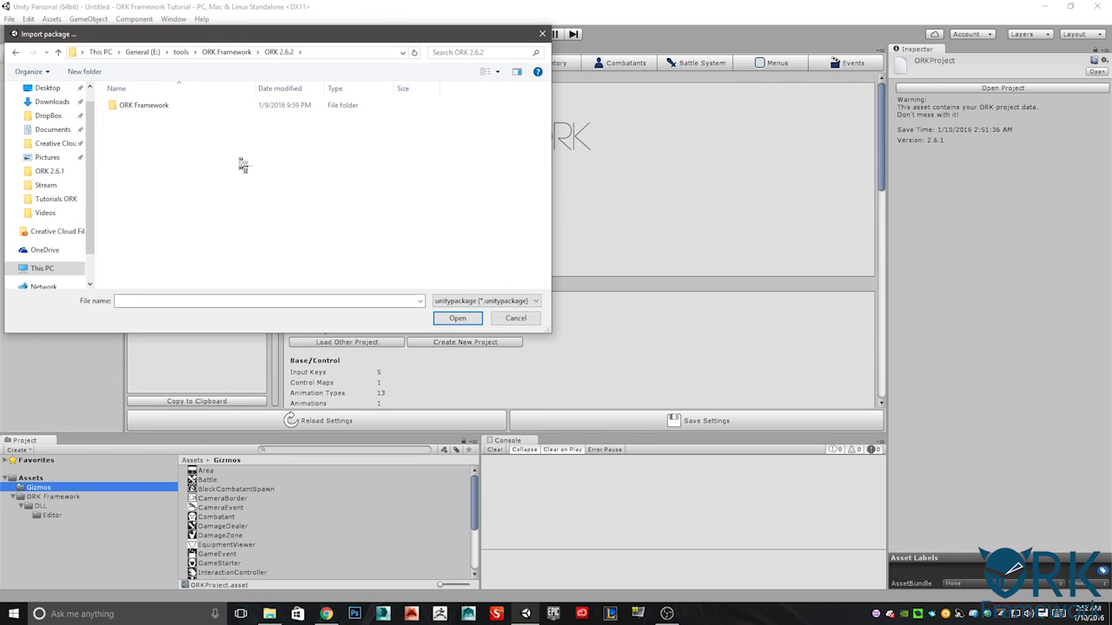
double_click(141, 108)
double_click(145, 119)
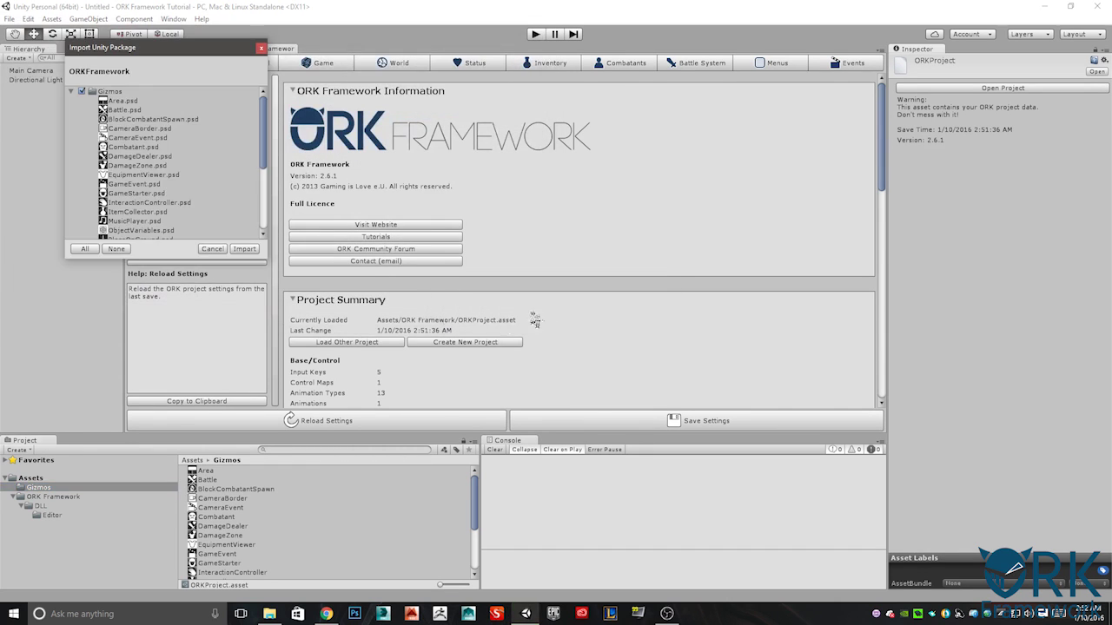
Review the Gizmos and other entries in the import list, then import the 2.6.2 package
scroll(164, 164, "down", 4)
scroll(163, 163, "up", 4)
left_click(83, 93)
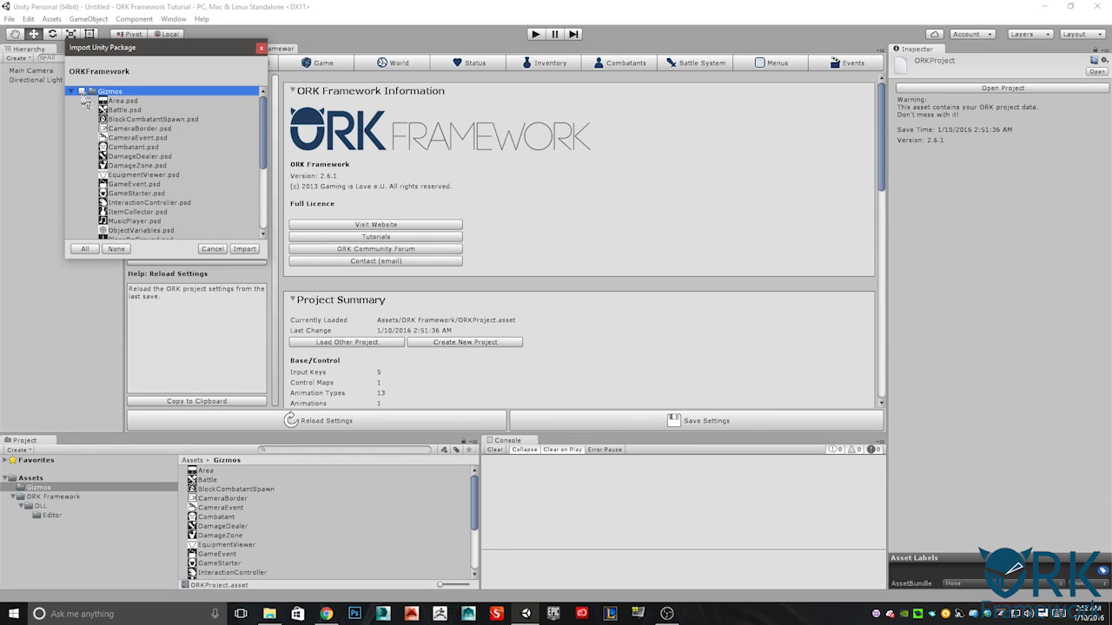
scroll(164, 162, "down", 5)
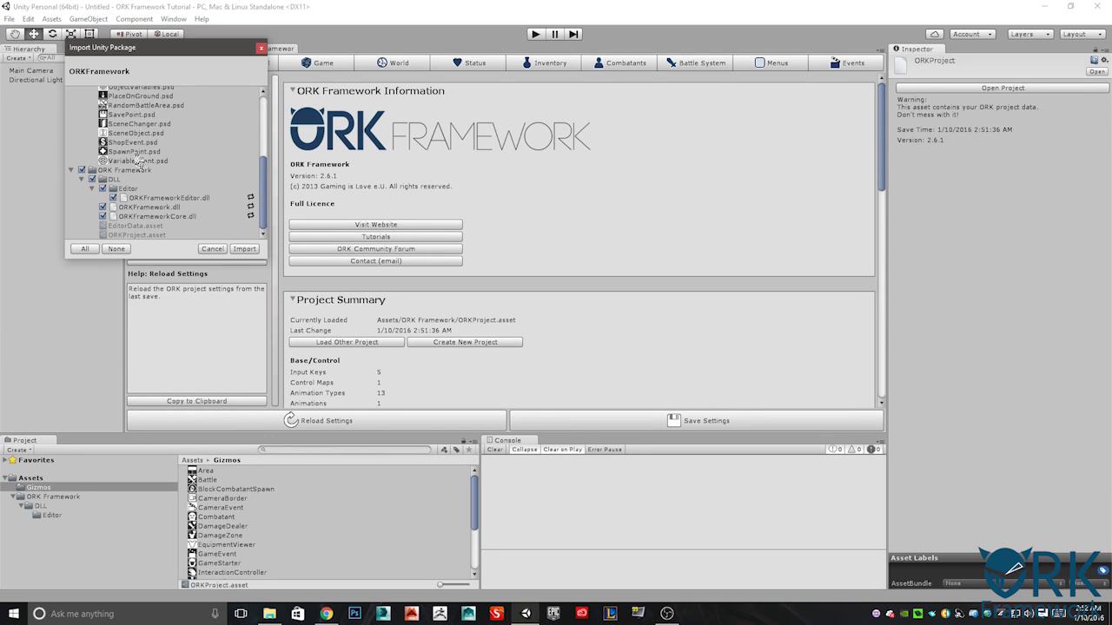
scroll(179, 184, "up", 5)
scroll(172, 168, "down", 5)
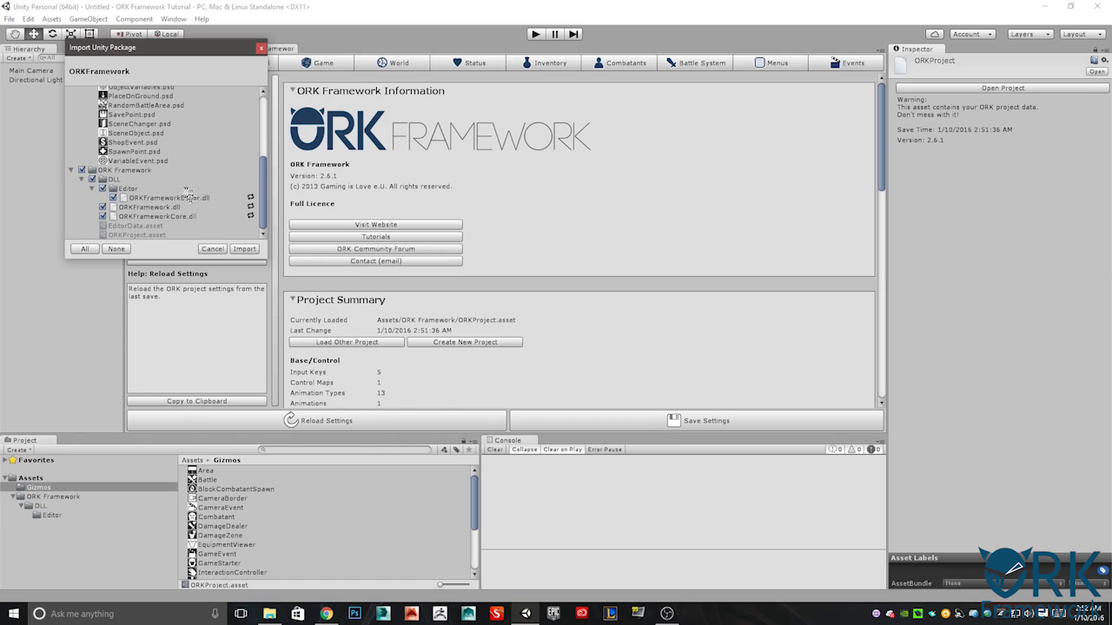
left_click(246, 250)
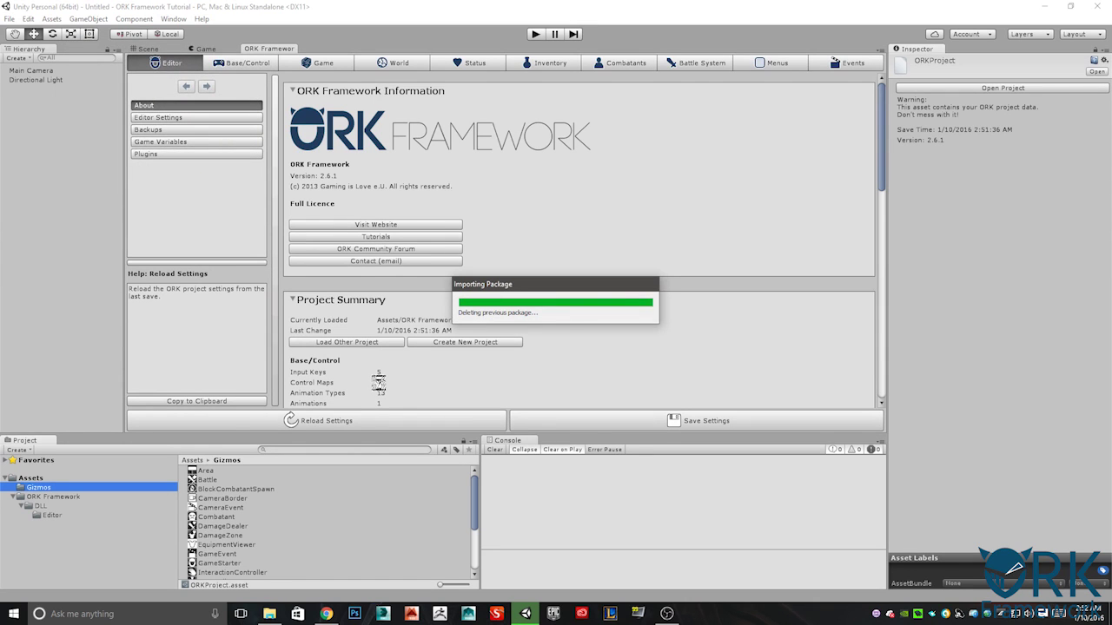